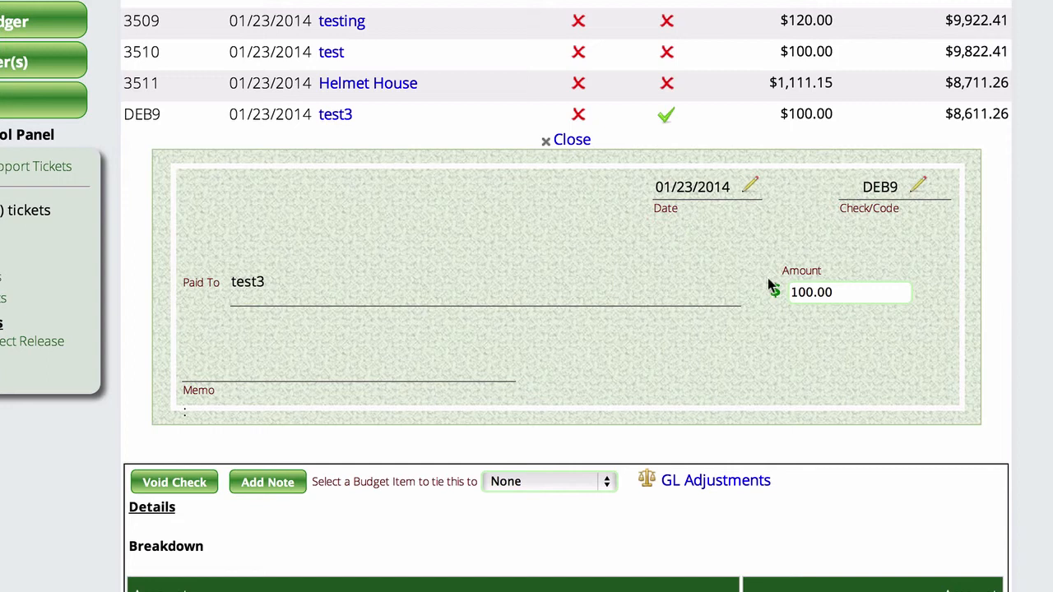
Display the general ledger hits for the test3 transaction and examine its account and department lines.
{"action": "scroll", "coordinate": [768, 278], "scroll_direction": "down", "scroll_amount": 1}
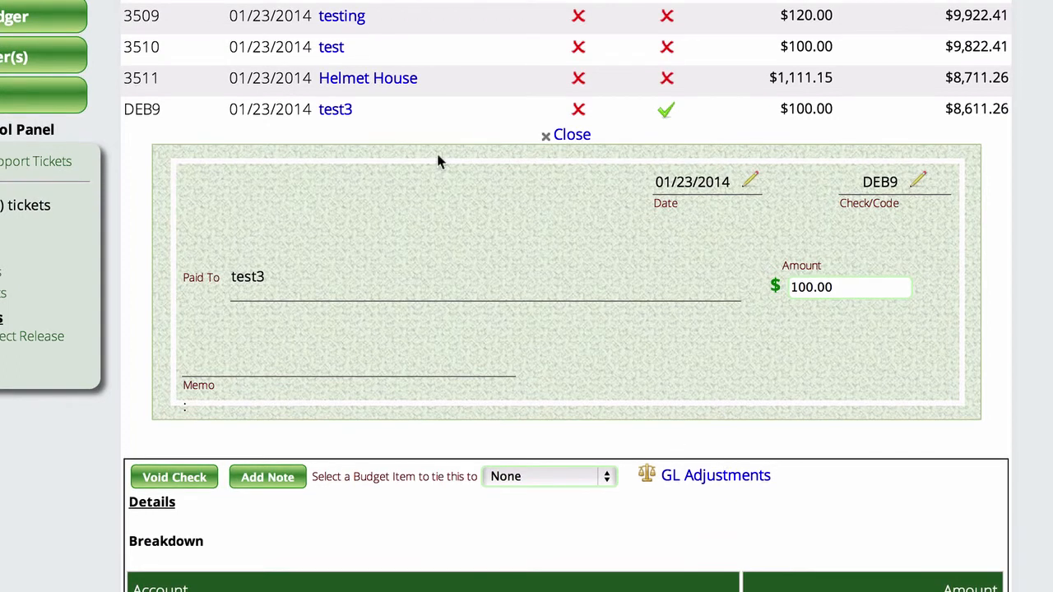
{"action": "scroll", "coordinate": [498, 113], "scroll_direction": "up", "scroll_amount": 3}
{"action": "scroll", "coordinate": [495, 115], "scroll_direction": "up", "scroll_amount": 1}
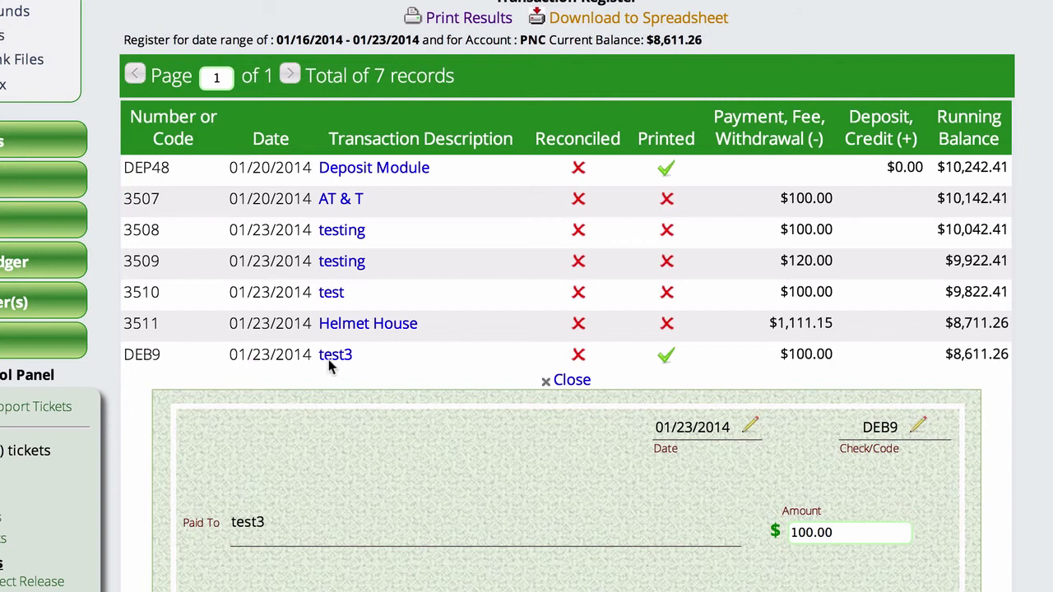
{"action": "scroll", "coordinate": [533, 456], "scroll_direction": "down", "scroll_amount": 3}
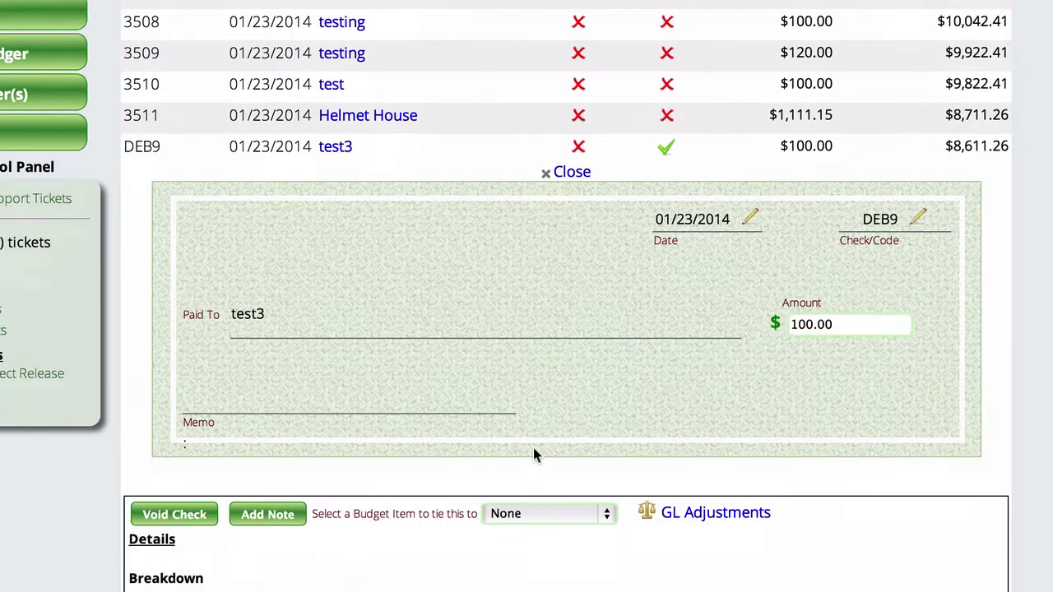
{"action": "scroll", "coordinate": [741, 329], "scroll_direction": "down", "scroll_amount": 2}
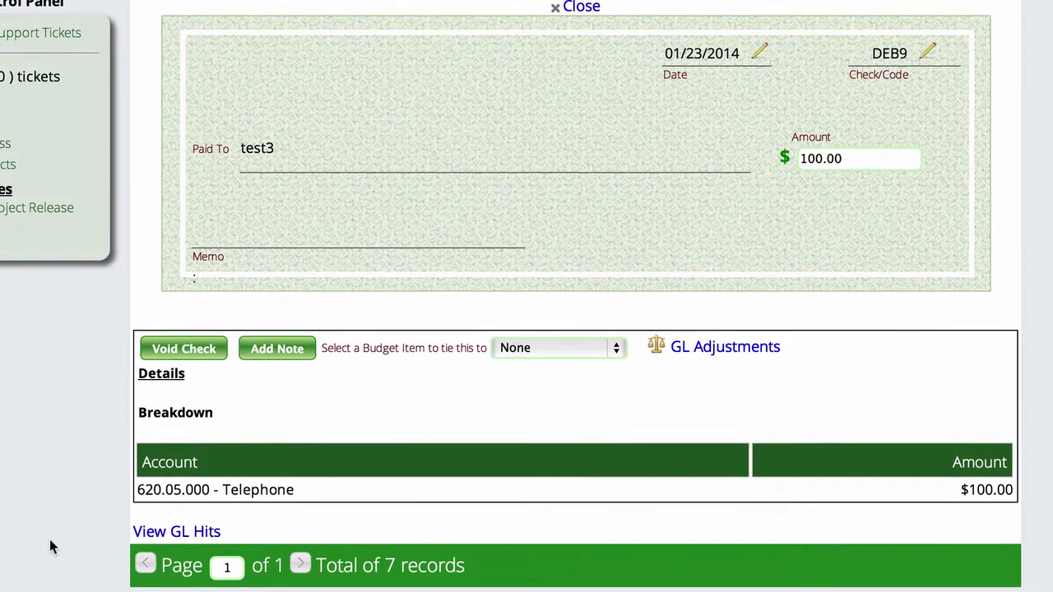
{"action": "left_click", "coordinate": [153, 536]}
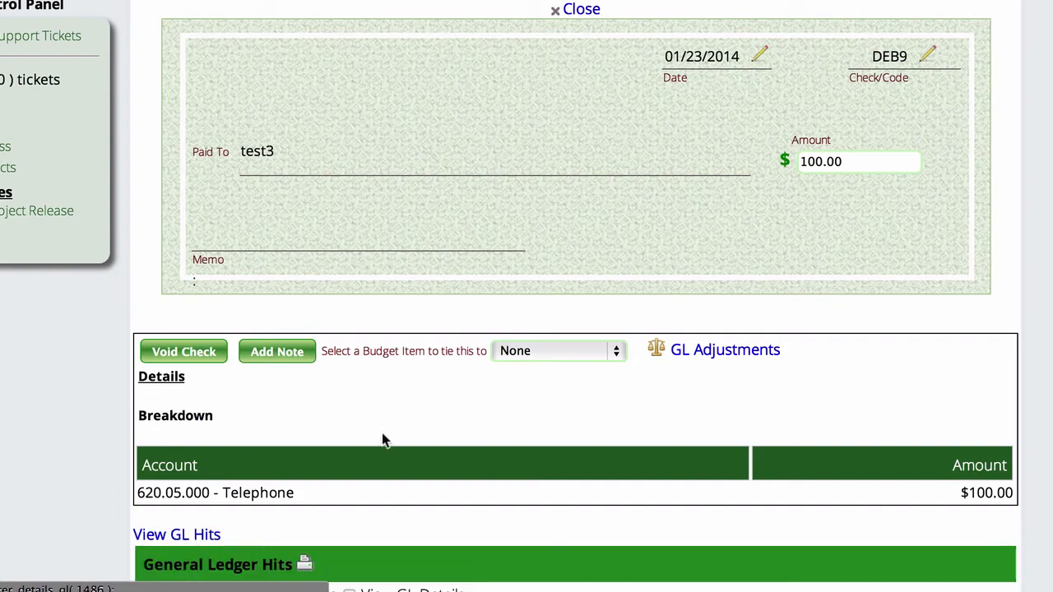
{"action": "scroll", "coordinate": [384, 437], "scroll_direction": "down", "scroll_amount": 7}
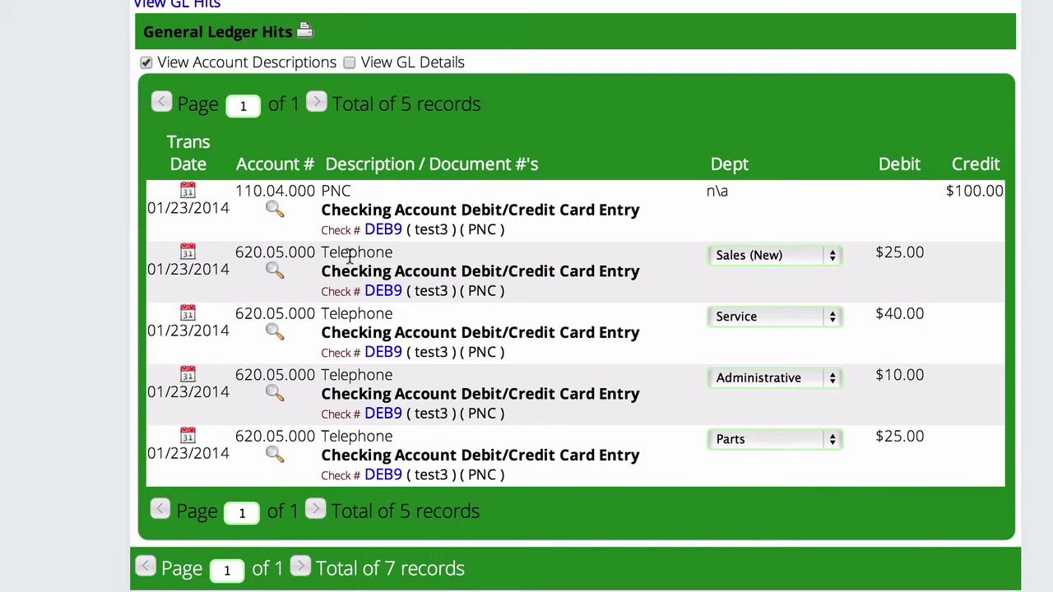
Start a GL adjustment for the test3 transaction, dated 01/23/2014, with the description "Chose wrong account when writing check".
{"action": "scroll", "coordinate": [349, 257], "scroll_direction": "up", "scroll_amount": 3}
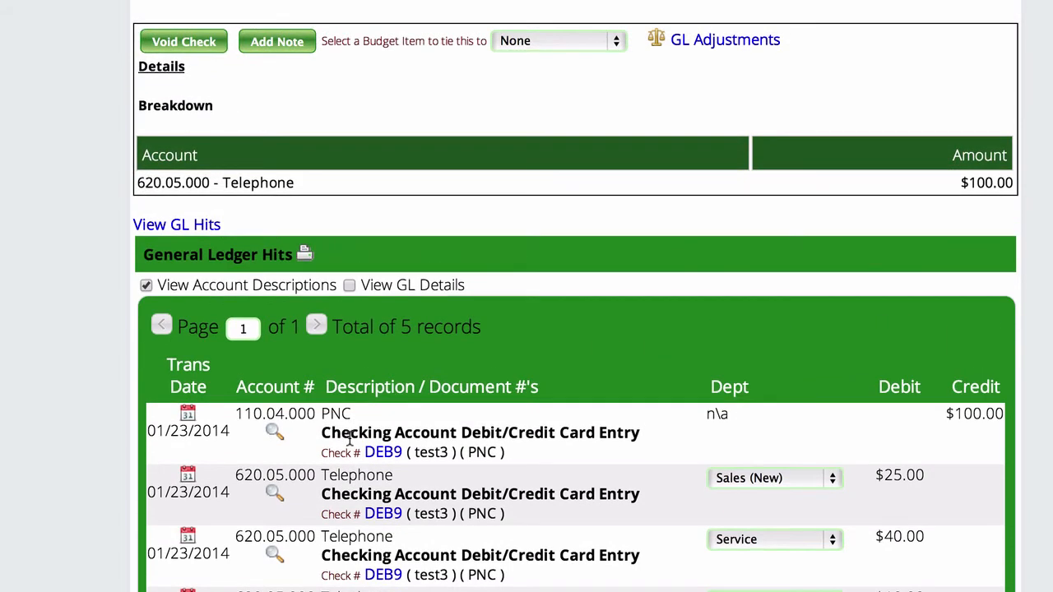
{"action": "scroll", "coordinate": [349, 439], "scroll_direction": "up", "scroll_amount": 2}
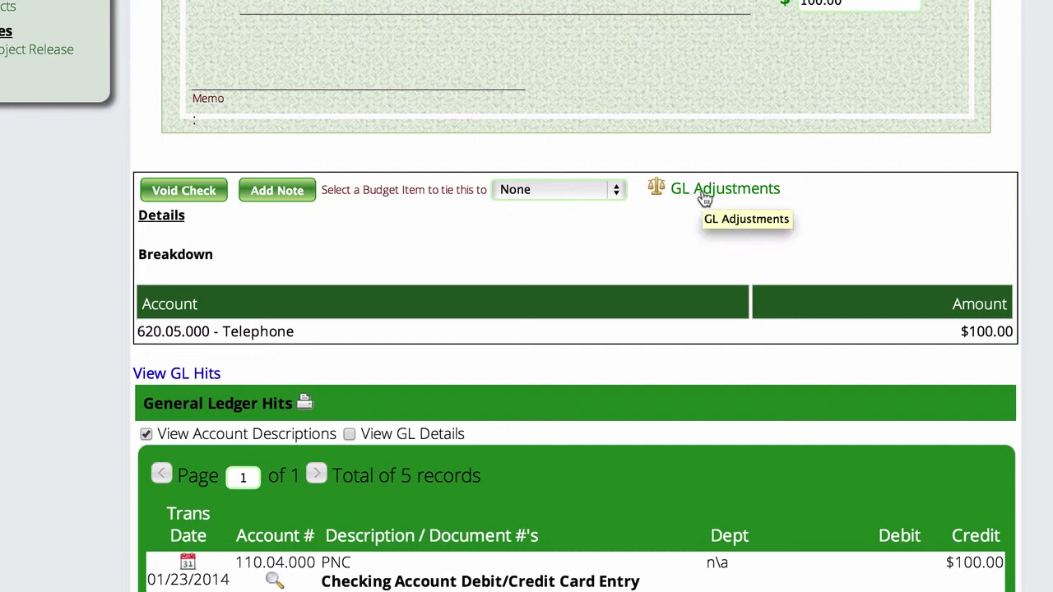
{"action": "left_click", "coordinate": [710, 197]}
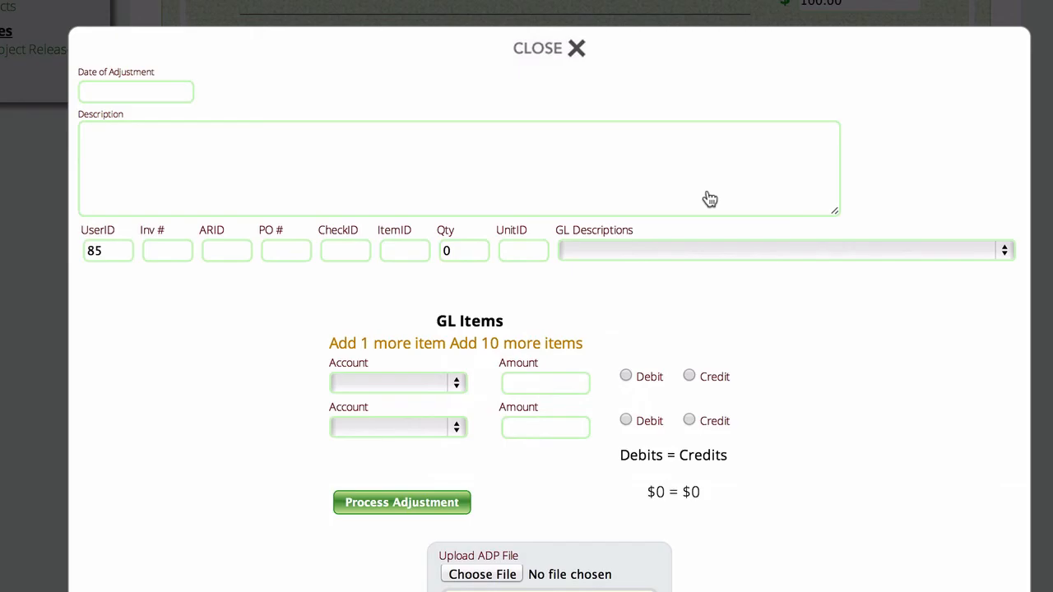
{"action": "left_click", "coordinate": [109, 93]}
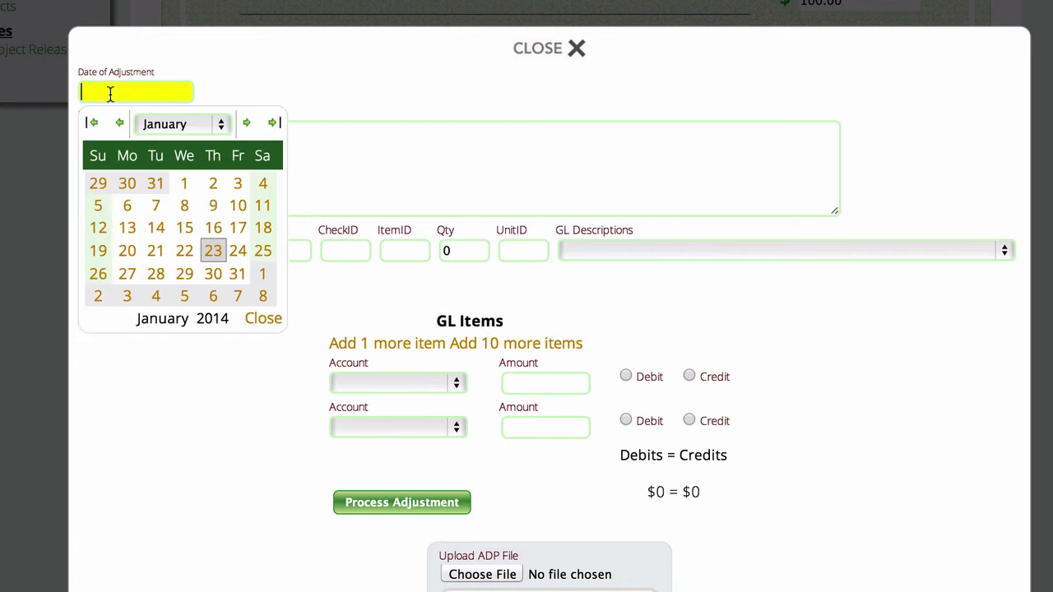
{"action": "left_click", "coordinate": [213, 256]}
{"action": "left_click", "coordinate": [165, 161]}
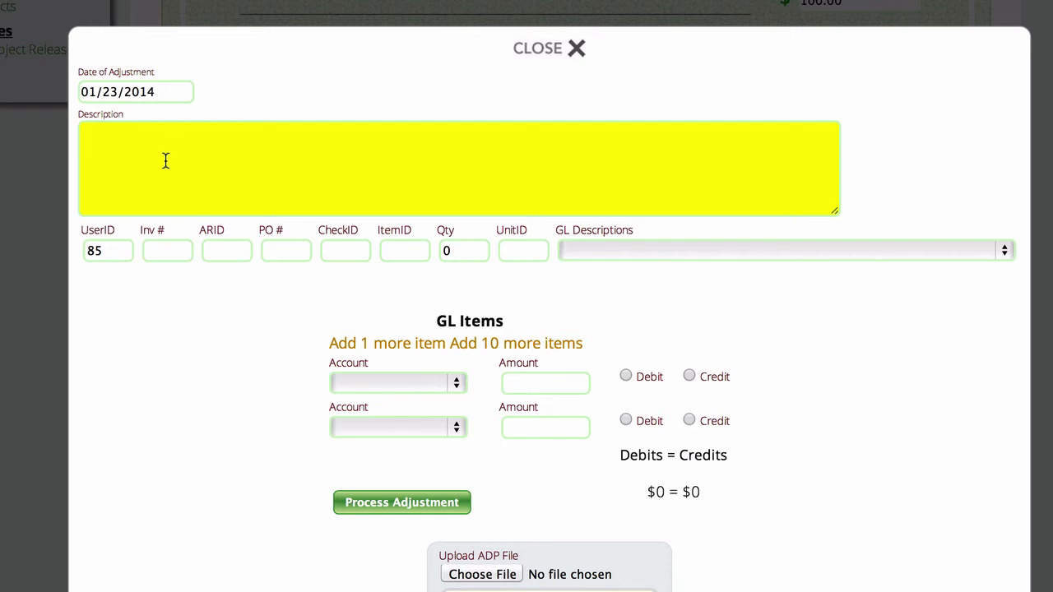
{"action": "type", "text": "Chose wrong account when"}
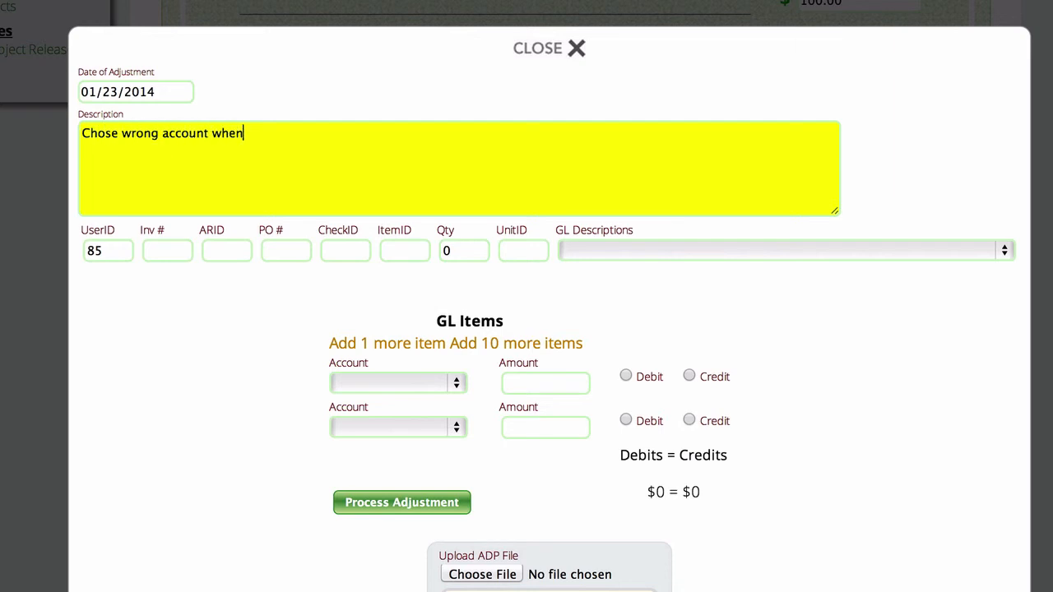
{"action": "type", "text": " writing check"}
Set the first GL item to account 620.05.000 – Telephone with an amount of 100 as a credit.
{"action": "left_click", "coordinate": [369, 385]}
{"action": "scroll", "coordinate": [473, 489], "scroll_direction": "down", "scroll_amount": 20}
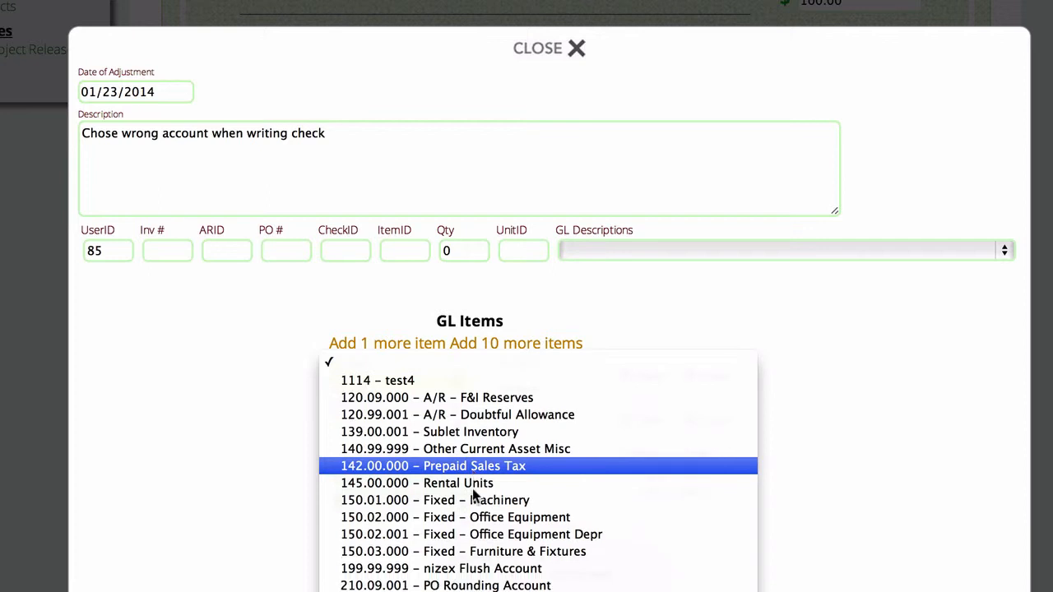
{"action": "scroll", "coordinate": [473, 490], "scroll_direction": "down", "scroll_amount": 20}
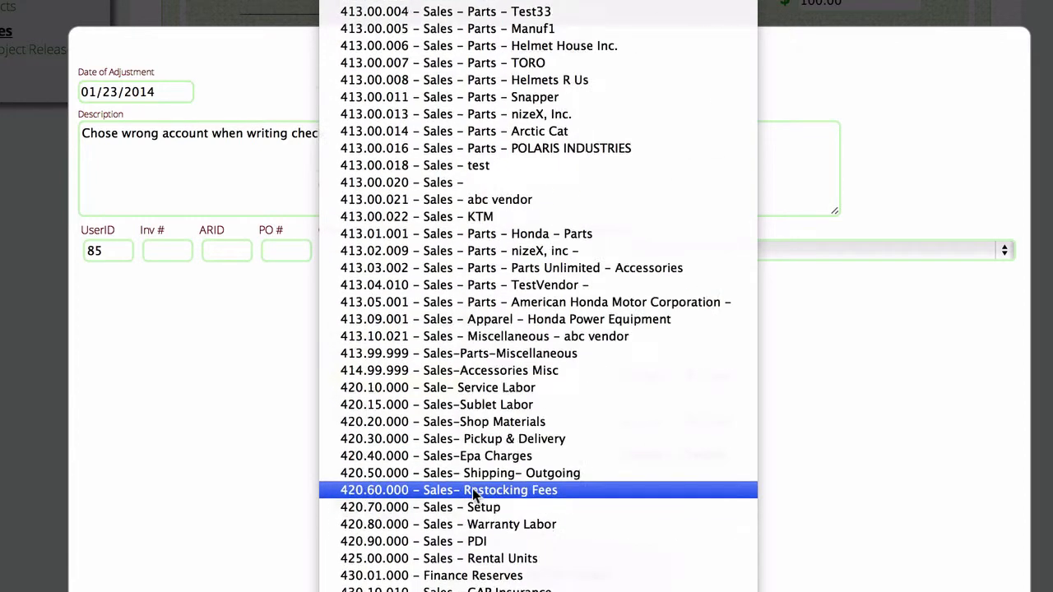
{"action": "scroll", "coordinate": [472, 489], "scroll_direction": "down", "scroll_amount": 5}
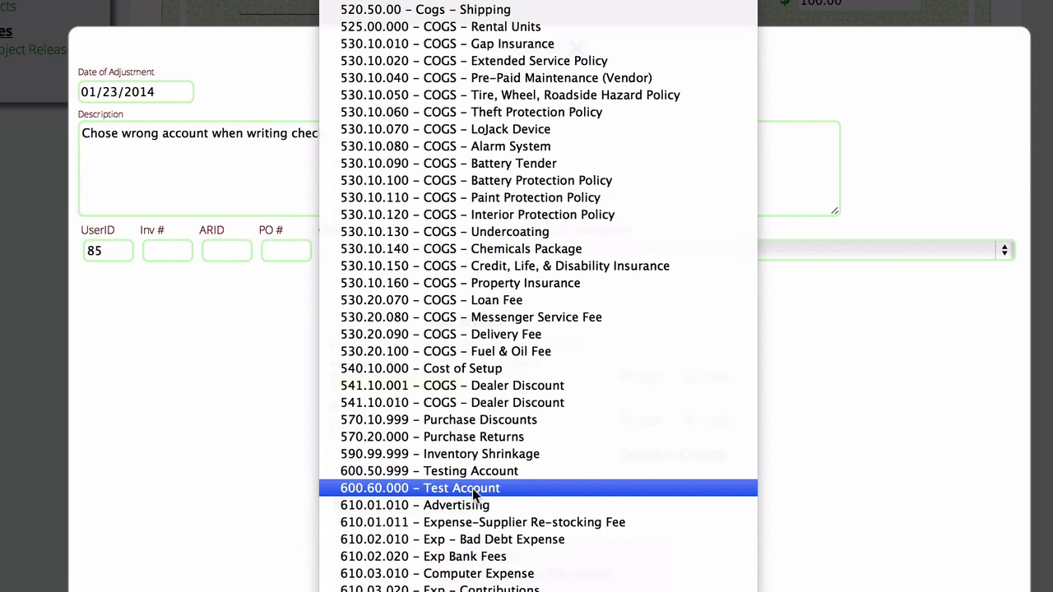
{"action": "scroll", "coordinate": [472, 489], "scroll_direction": "down", "scroll_amount": 12}
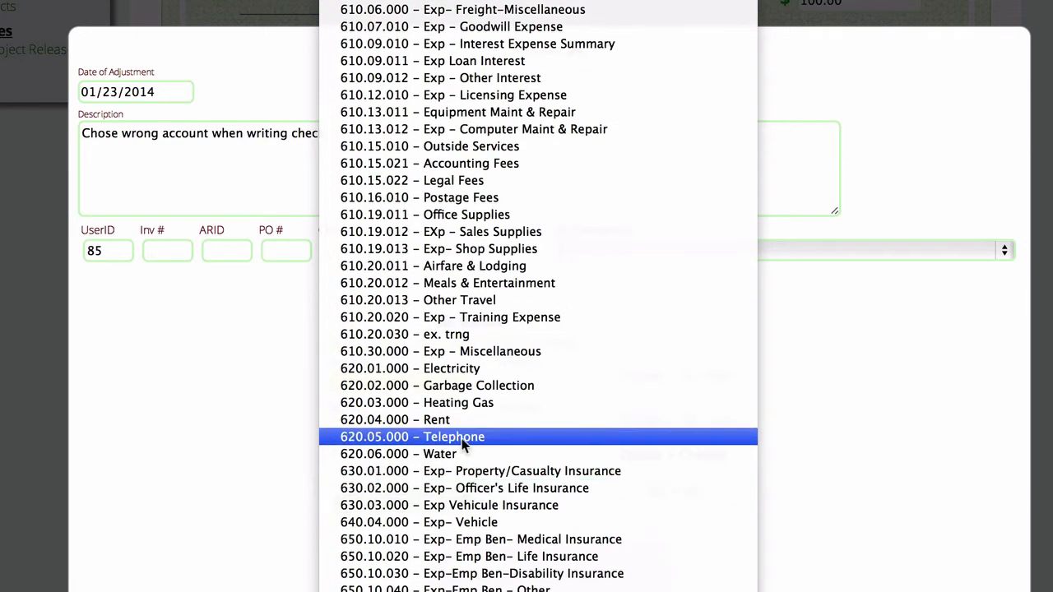
{"action": "left_click", "coordinate": [461, 439]}
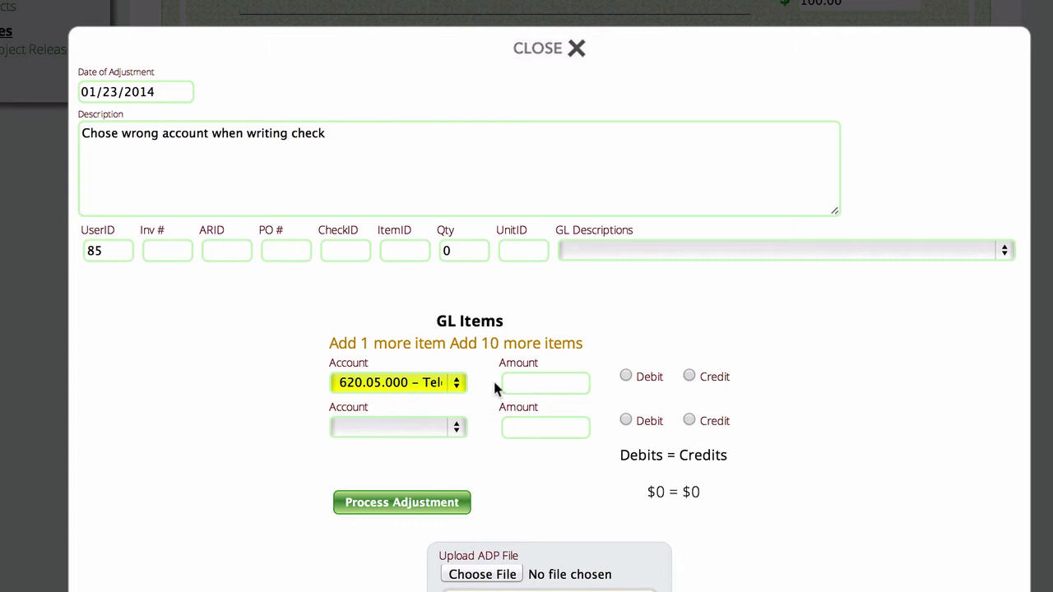
{"action": "left_click", "coordinate": [536, 381]}
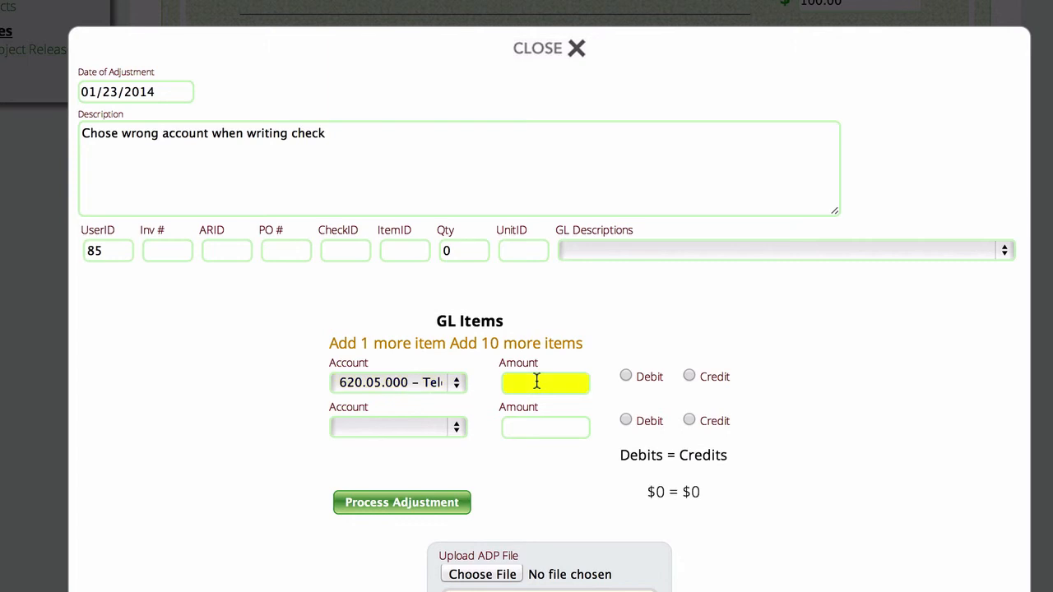
{"action": "type", "text": "100"}
{"action": "left_click", "coordinate": [689, 376]}
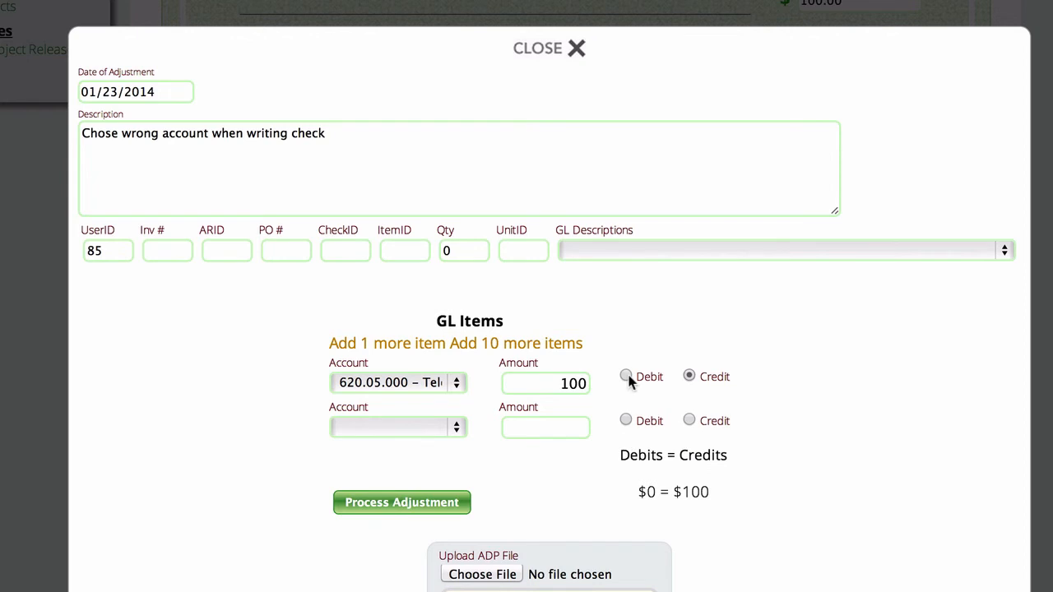
Set the second GL item to account 620.03.000 – Heating Gas with an amount of 100 as a debit.
{"action": "left_click", "coordinate": [414, 425]}
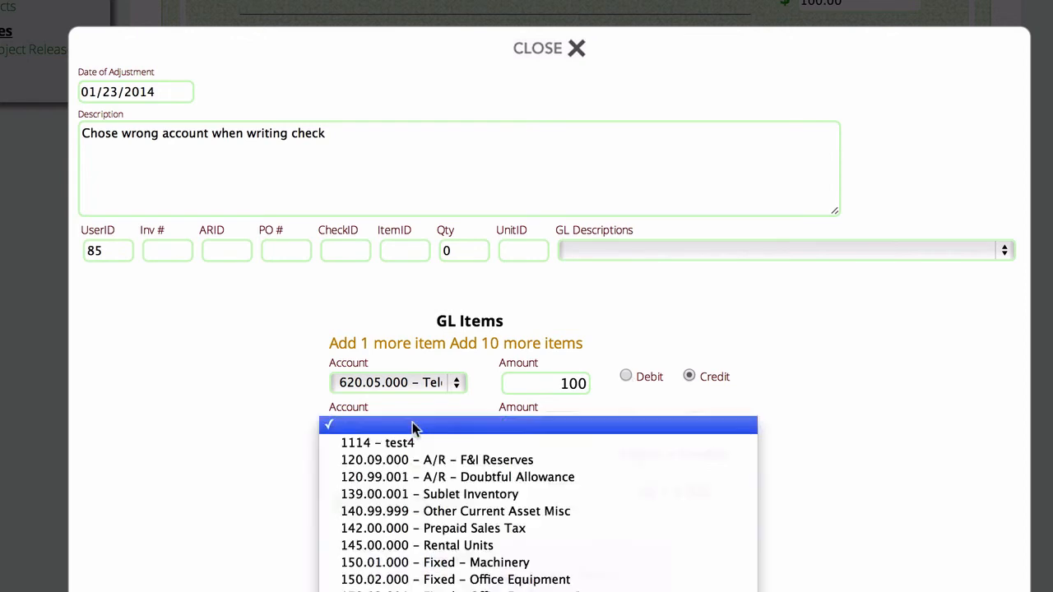
{"action": "scroll", "coordinate": [492, 514], "scroll_direction": "down", "scroll_amount": 10}
{"action": "scroll", "coordinate": [492, 515], "scroll_direction": "down", "scroll_amount": 10}
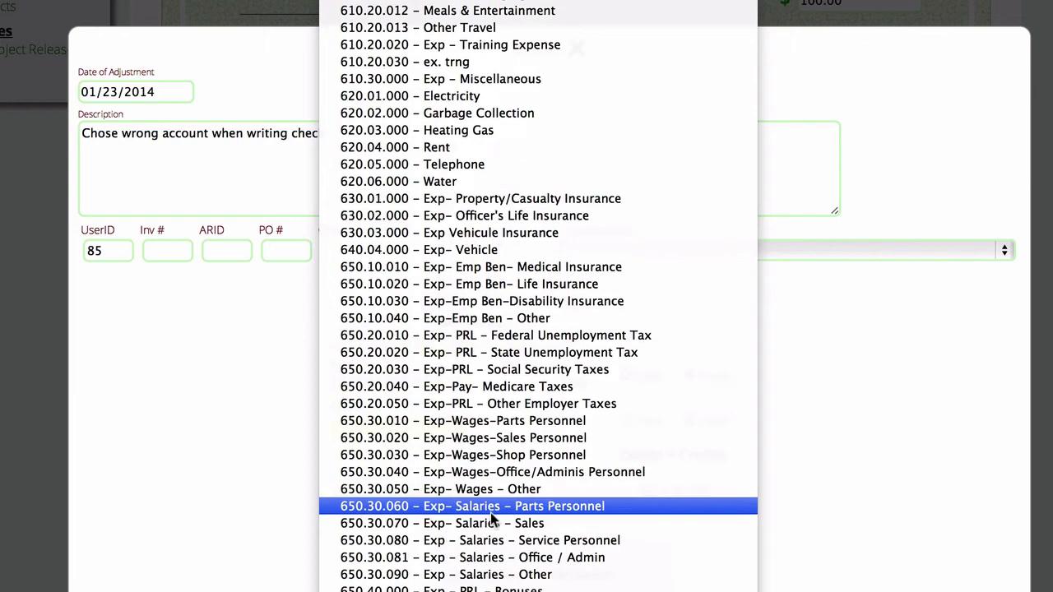
{"action": "scroll", "coordinate": [490, 513], "scroll_direction": "up", "scroll_amount": 3}
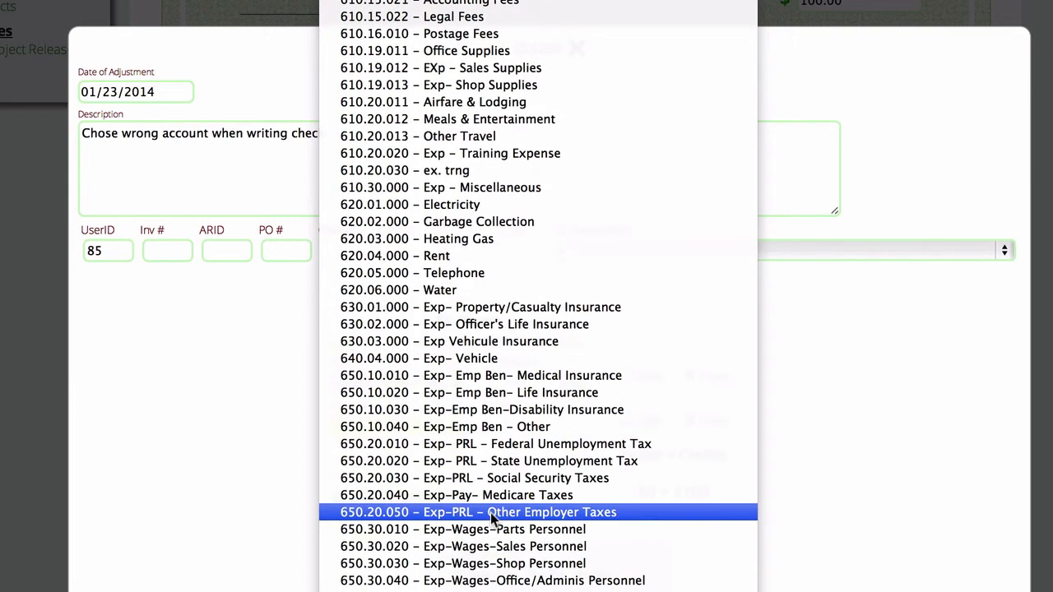
{"action": "left_click", "coordinate": [455, 240]}
{"action": "left_click", "coordinate": [544, 427]}
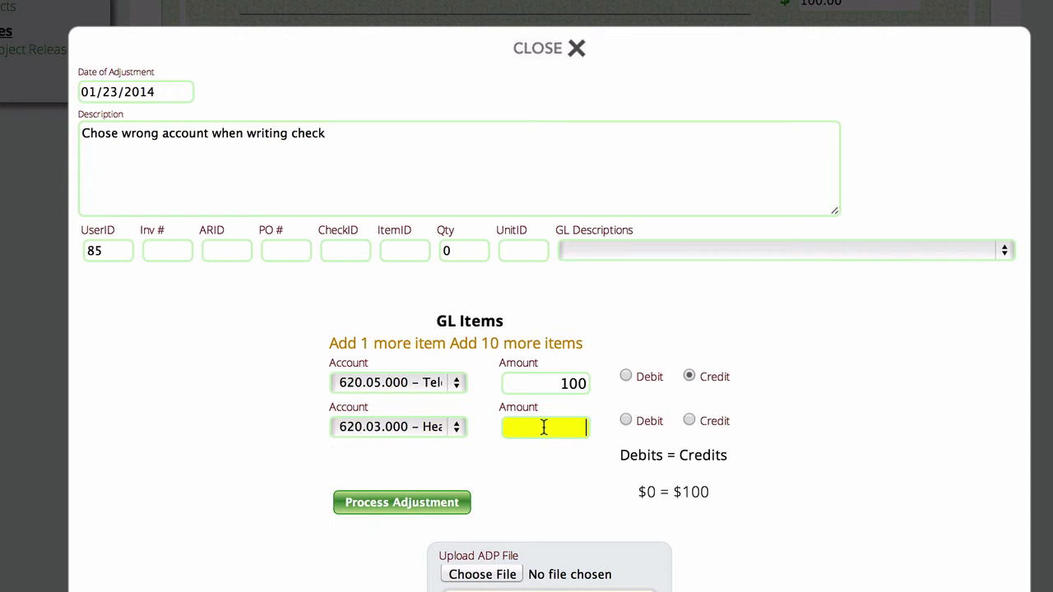
{"action": "type", "text": "100"}
{"action": "left_click", "coordinate": [626, 420]}
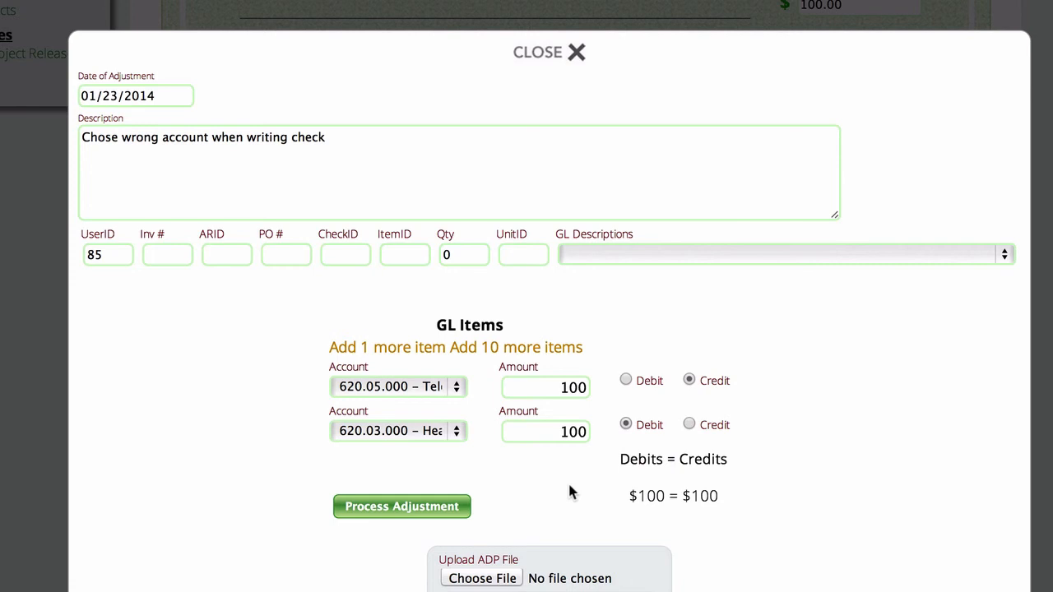
Process the adjustment, splitting Heating Gas into Administrative 10%, Parts 25%, Sales (New) 25% and Service 40%.
{"action": "left_click", "coordinate": [407, 505]}
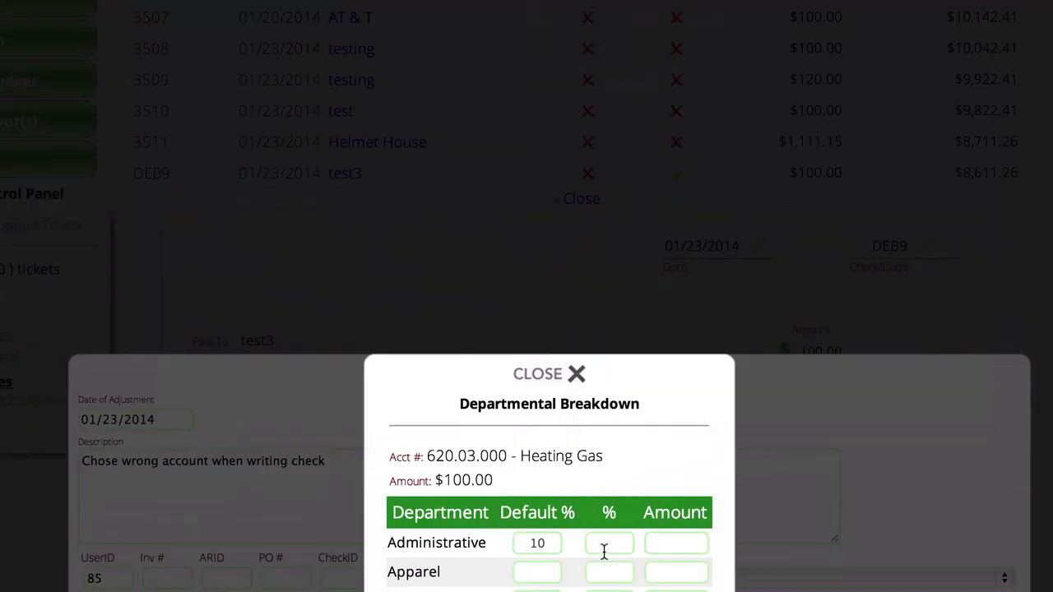
{"action": "scroll", "coordinate": [604, 553], "scroll_direction": "down", "scroll_amount": 5}
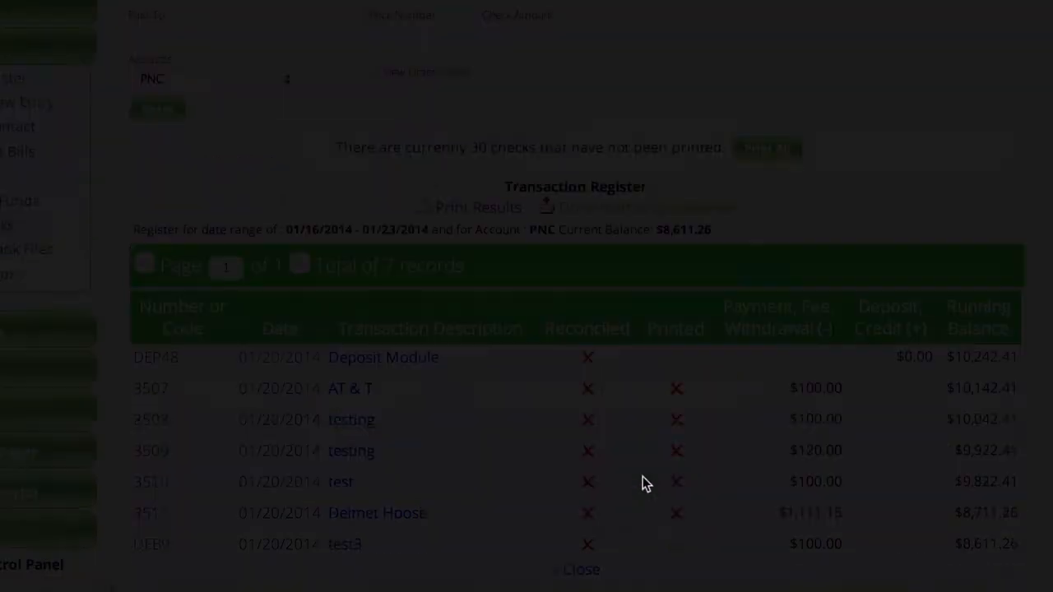
{"action": "scroll", "coordinate": [644, 484], "scroll_direction": "down", "scroll_amount": 3}
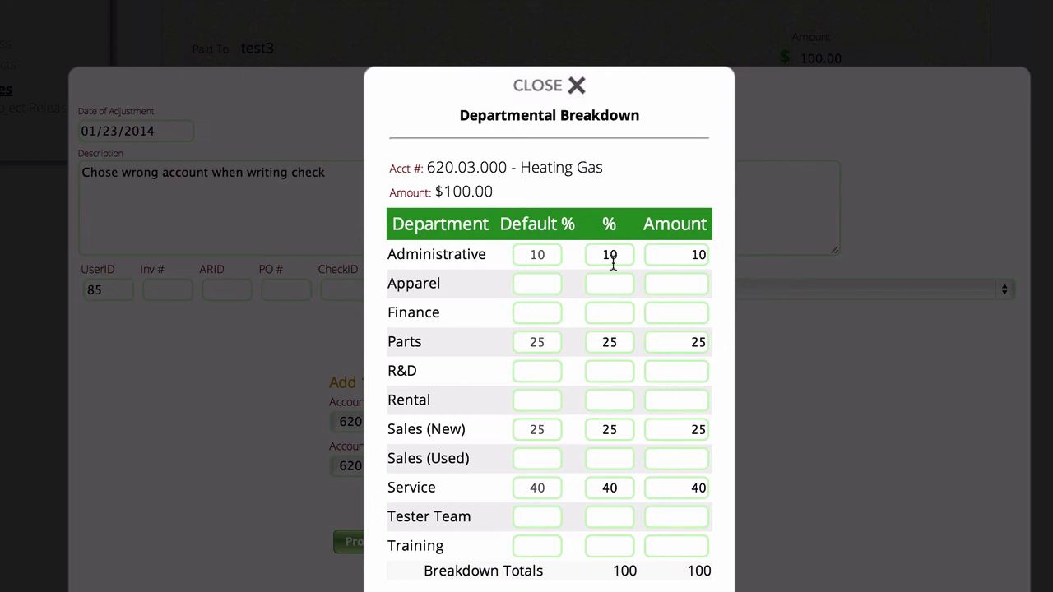
{"action": "scroll", "coordinate": [618, 451], "scroll_direction": "down", "scroll_amount": 1}
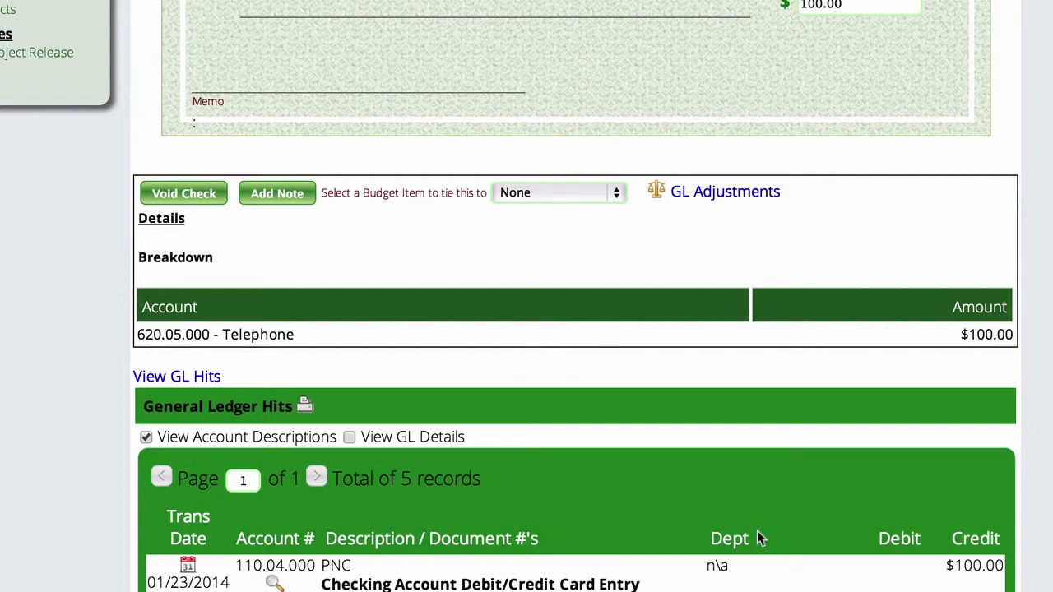
Refresh the transaction's general ledger hits and examine the manual adjustment lines for Telephone and Heating Gas.
{"action": "scroll", "coordinate": [757, 533], "scroll_direction": "down", "scroll_amount": 3}
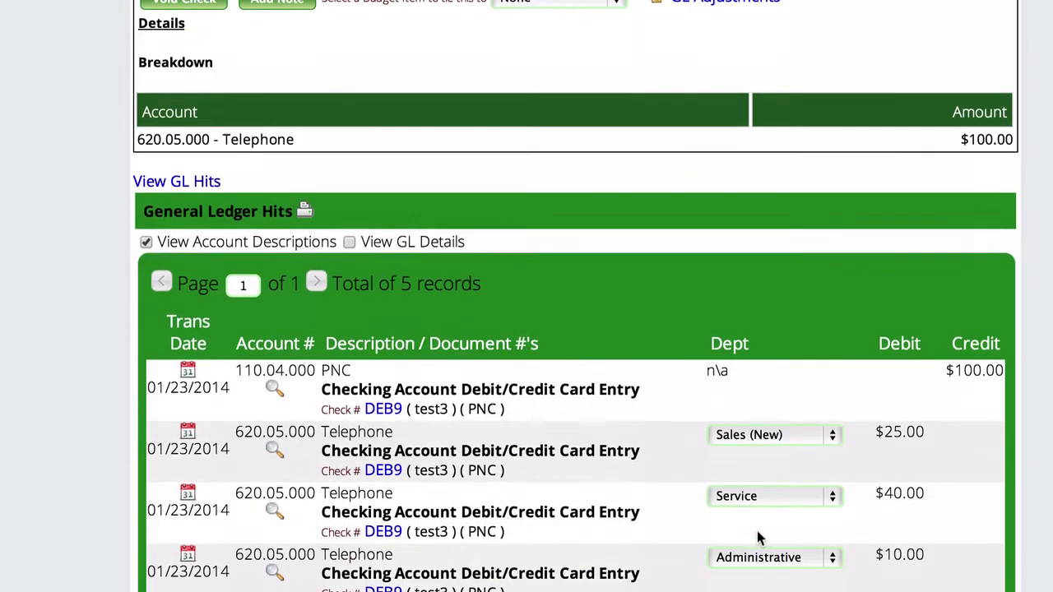
{"action": "scroll", "coordinate": [757, 535], "scroll_direction": "up", "scroll_amount": 1}
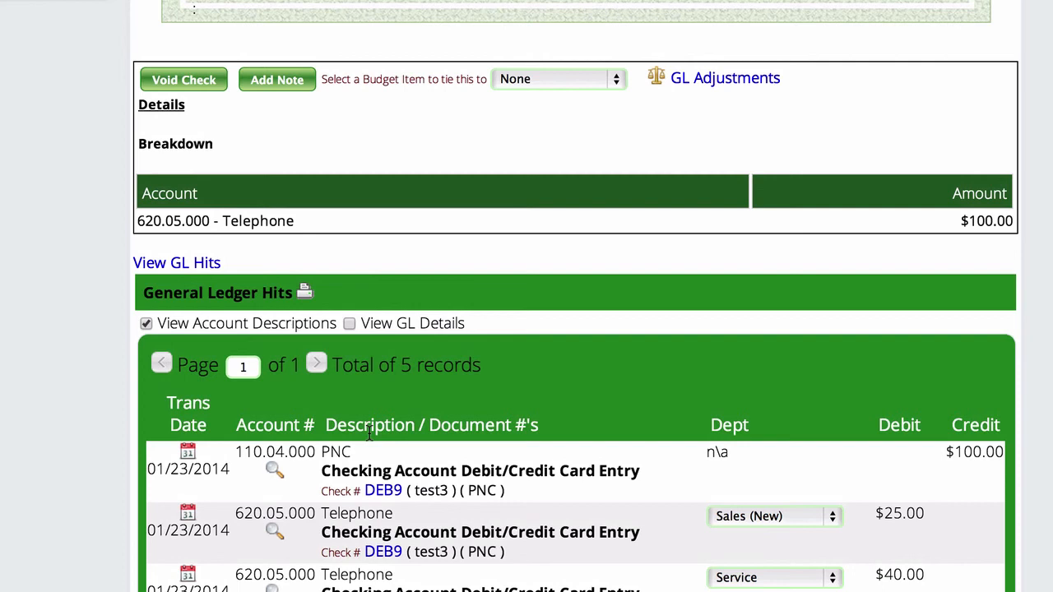
{"action": "left_click", "coordinate": [175, 273]}
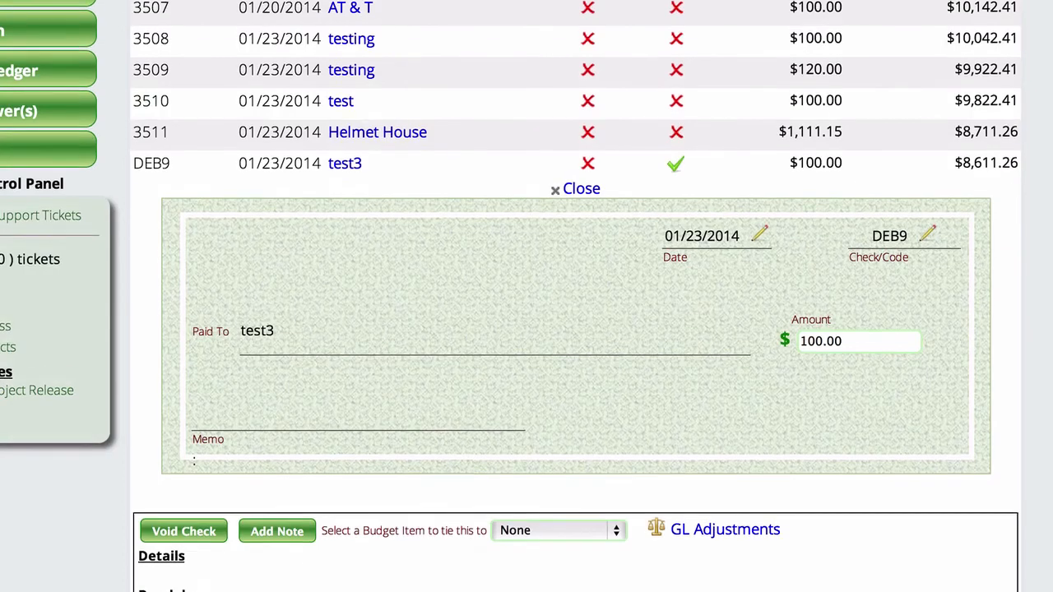
{"action": "scroll", "coordinate": [576, 297], "scroll_direction": "down", "scroll_amount": 10}
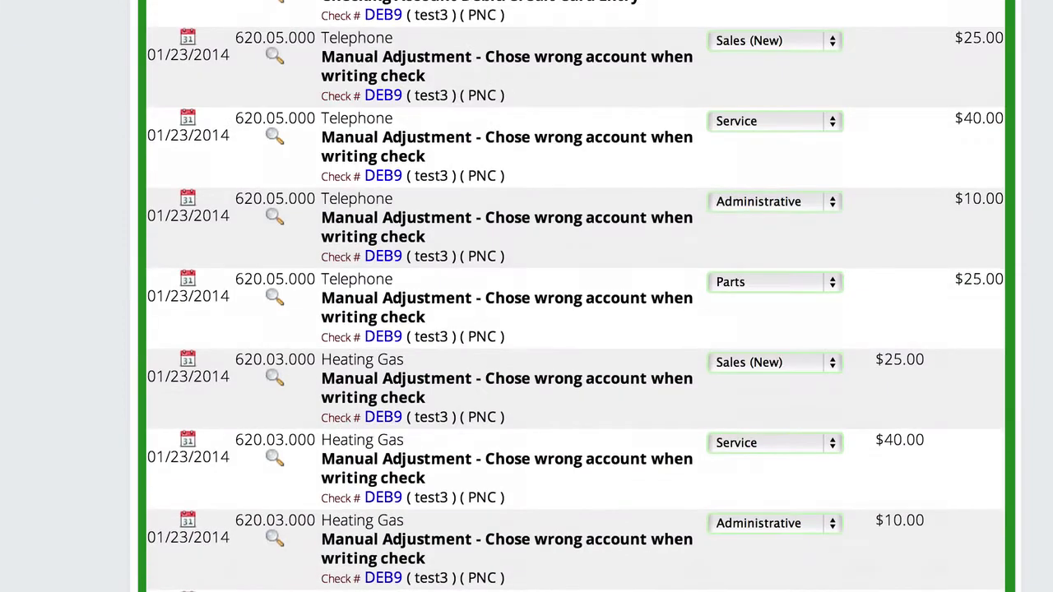
{"action": "scroll", "coordinate": [576, 296], "scroll_direction": "up", "scroll_amount": 5}
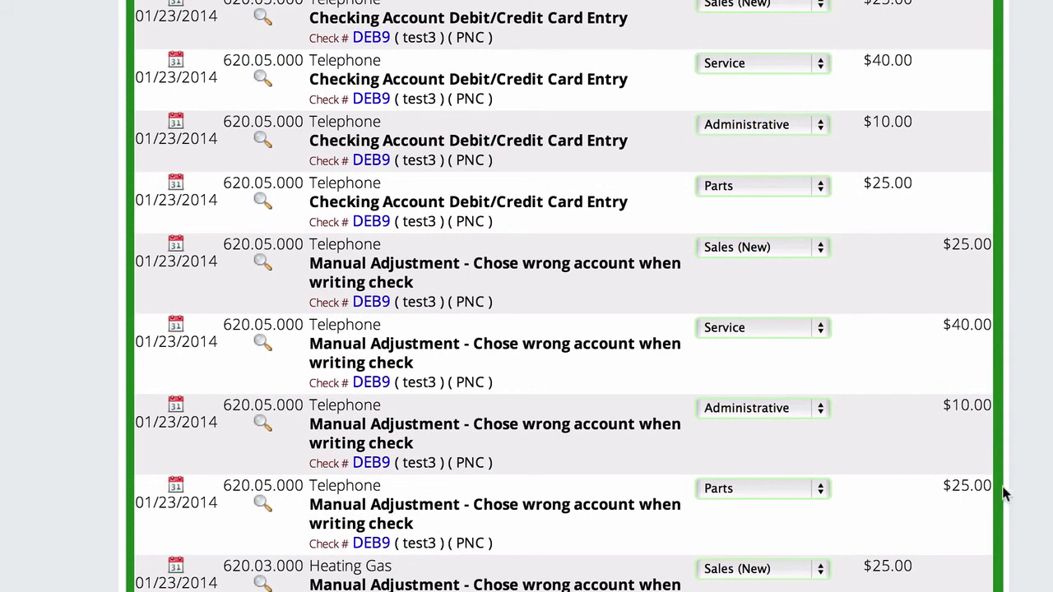
{"action": "scroll", "coordinate": [986, 485], "scroll_direction": "down", "scroll_amount": 1}
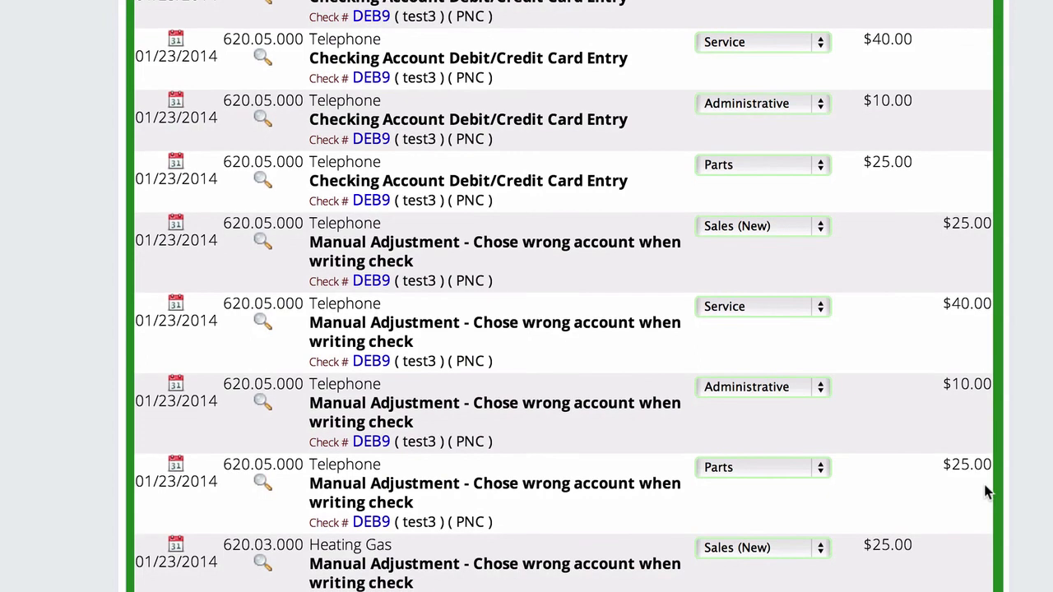
{"action": "scroll", "coordinate": [986, 491], "scroll_direction": "down", "scroll_amount": 5}
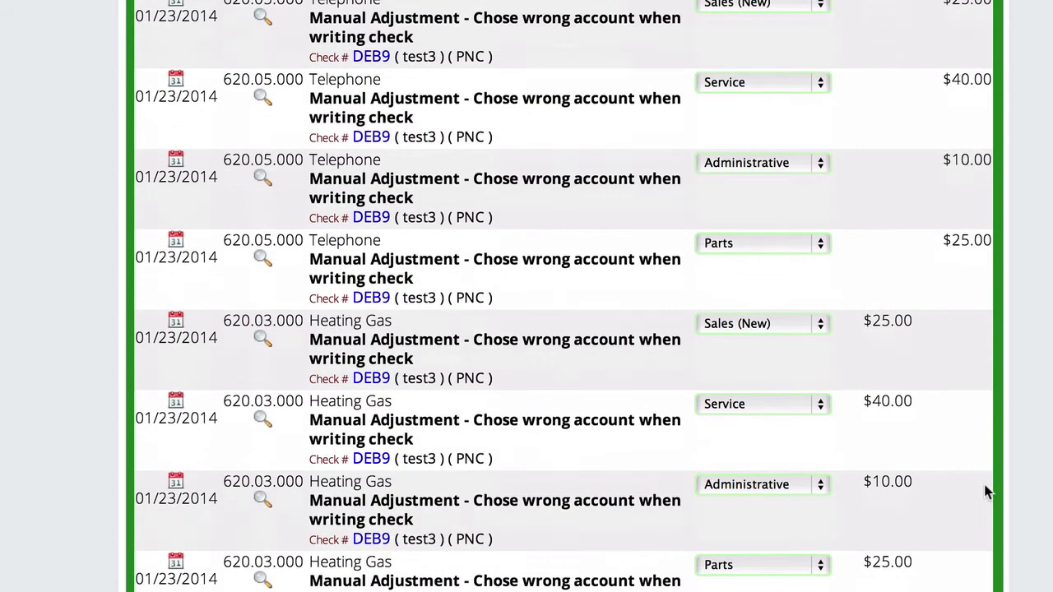